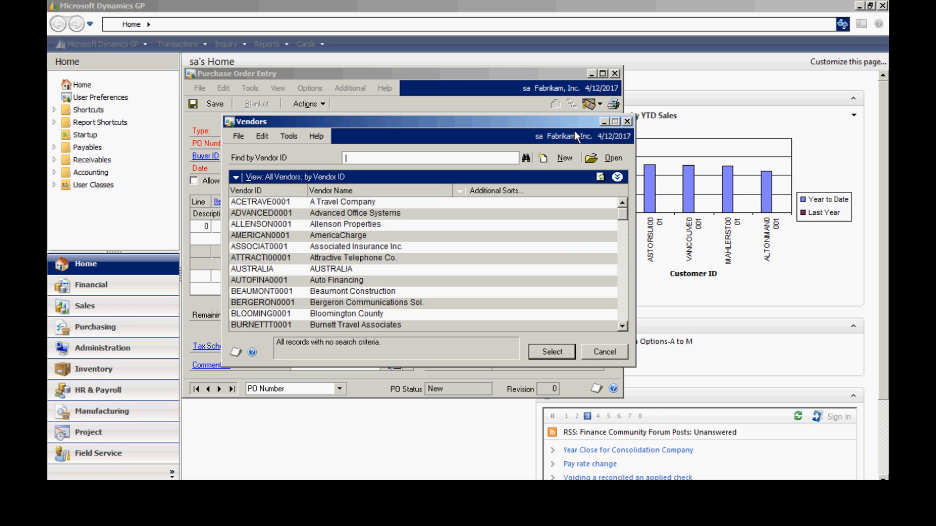
# - Select Advanced Office Systems as the purchase order's vendor, accepting the default vendor name and currency Z-US$
pyautogui.click(376, 215)
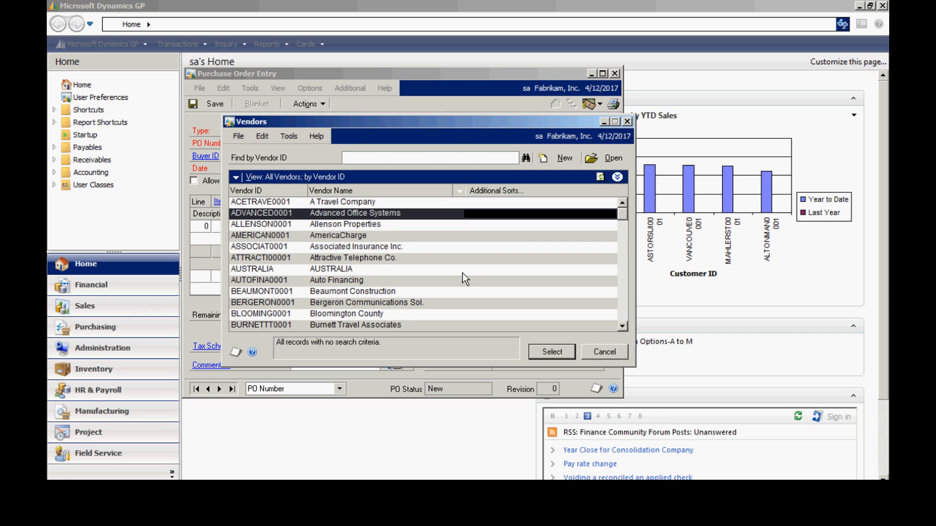
pyautogui.click(552, 352)
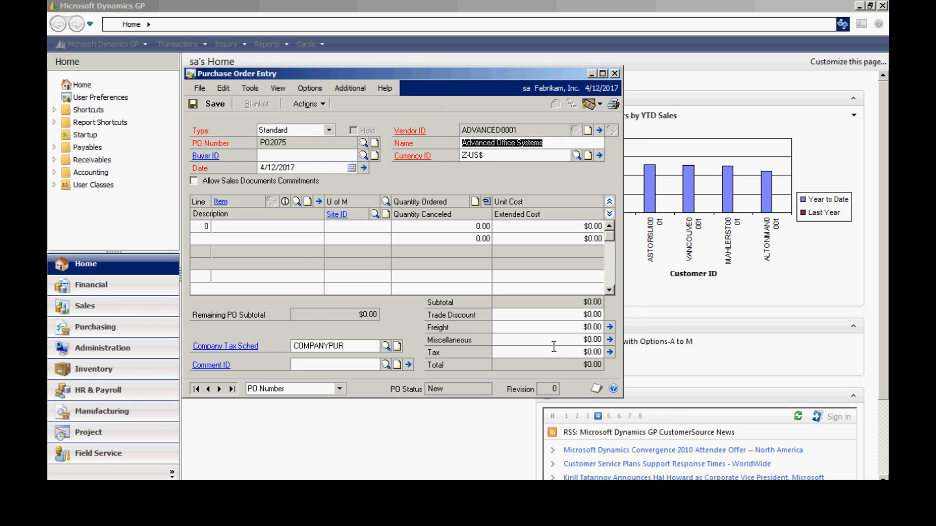
pyautogui.press('Tab')
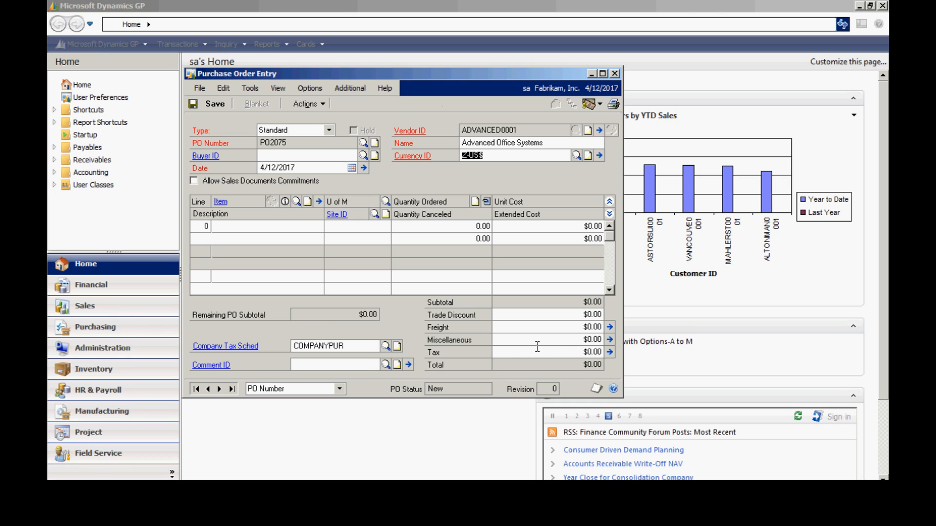
pyautogui.press('Tab')
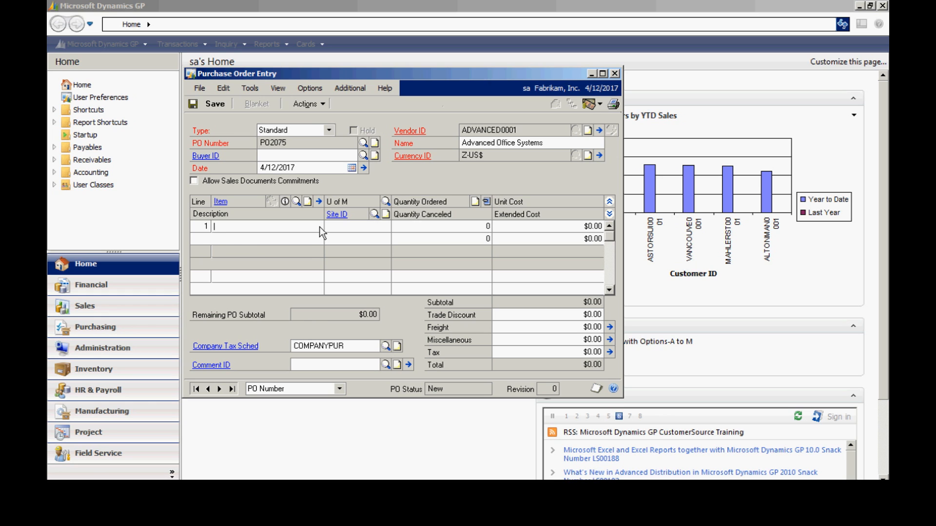
# - Enter item ACCS-CRD-12WH on the first purchase order line with an ordered quantity of 10
pyautogui.write('AC')
pyautogui.press('Down')
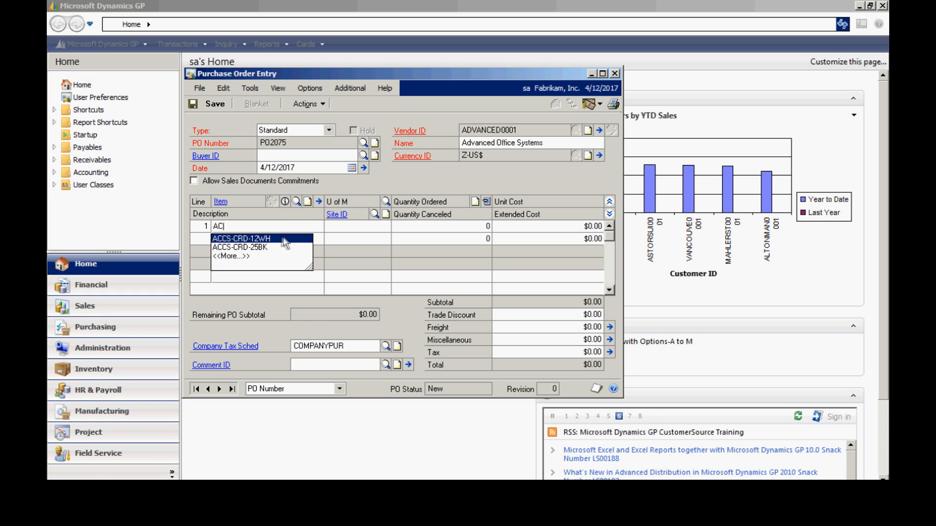
pyautogui.press('Return')
pyautogui.press('Tab')
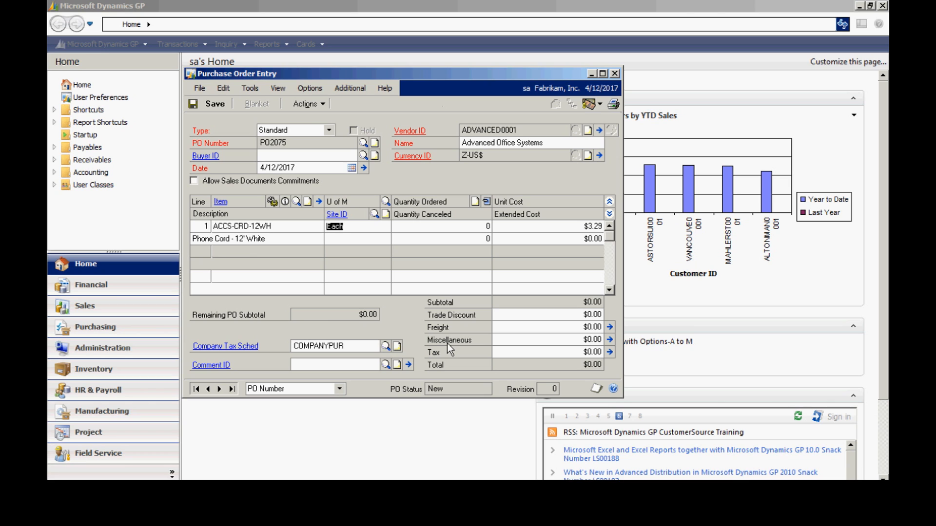
pyautogui.press('Tab')
pyautogui.write('10')
pyautogui.press('Tab')
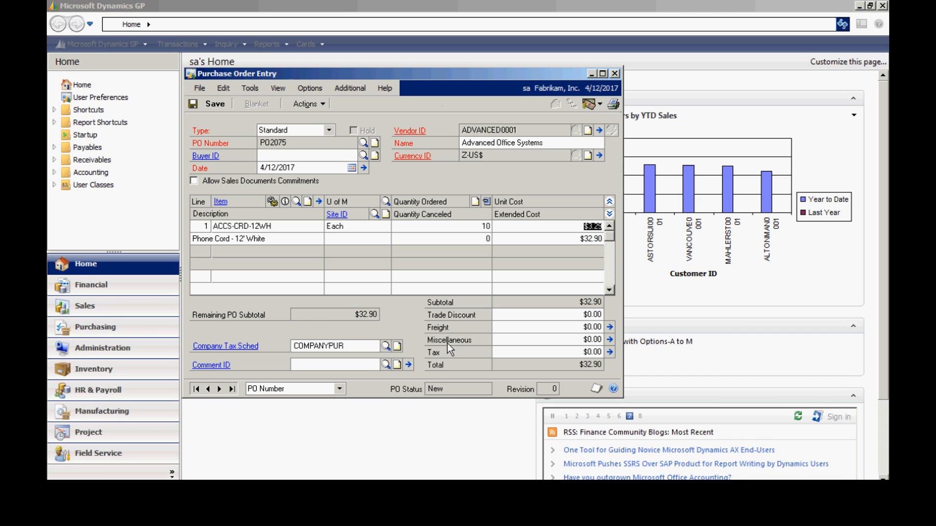
# - Set the site of the ACCS-CRD-12WH line to WAREHOUSE and complete the line, keeping its default costs
pyautogui.press('Tab')
pyautogui.press('Tab')
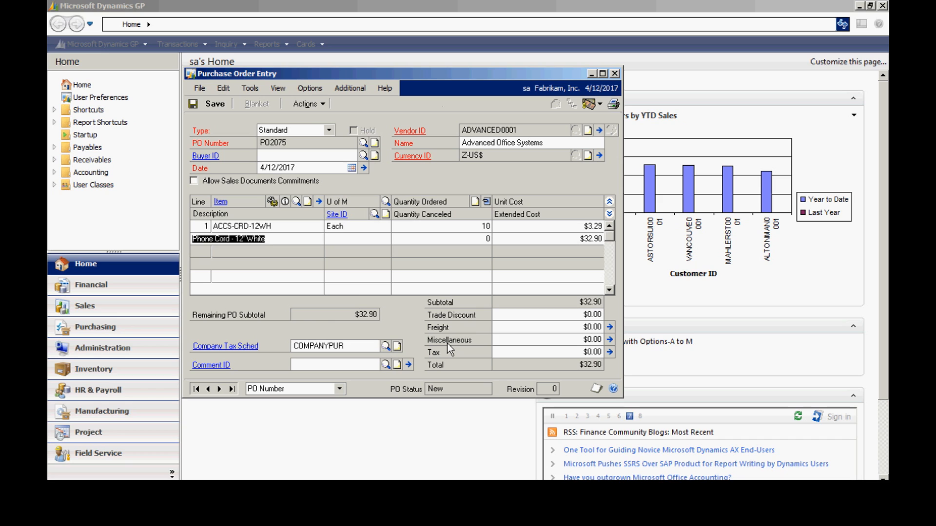
pyautogui.write('WA')
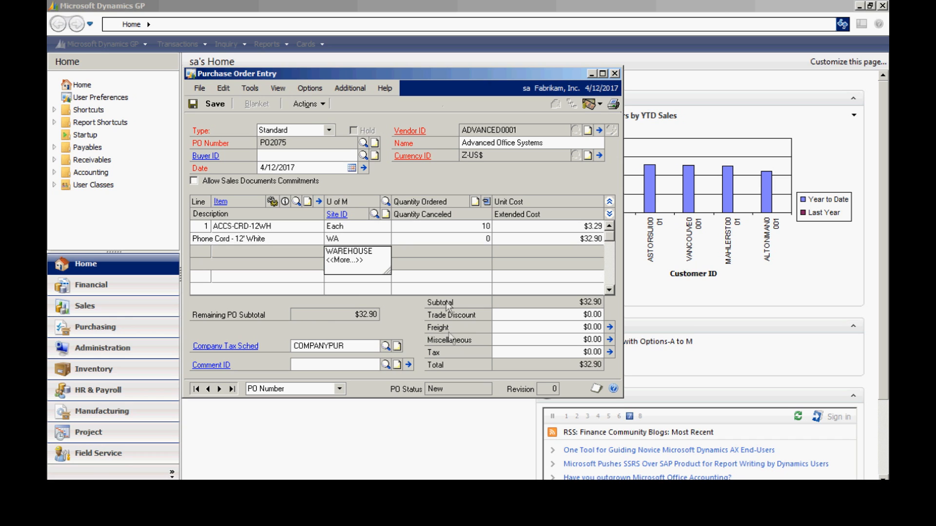
pyautogui.click(361, 251)
pyautogui.press('Tab')
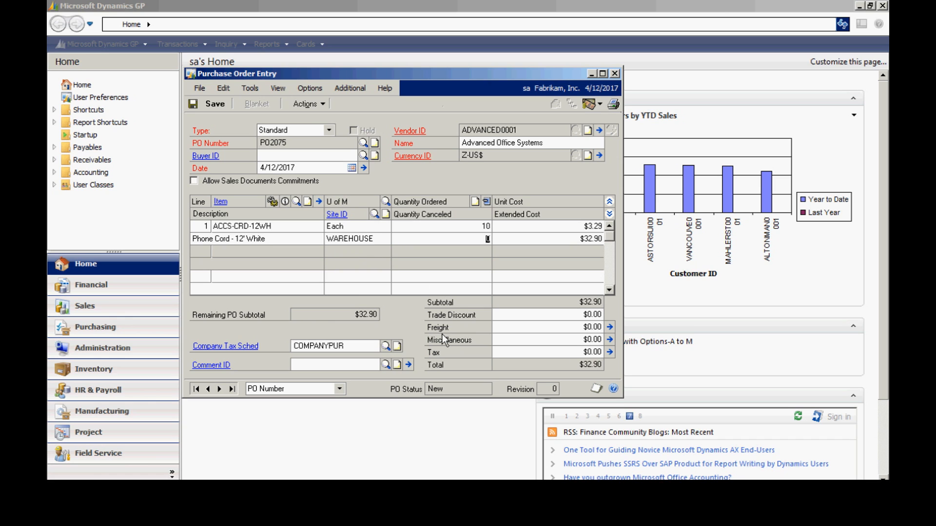
pyautogui.press('Tab')
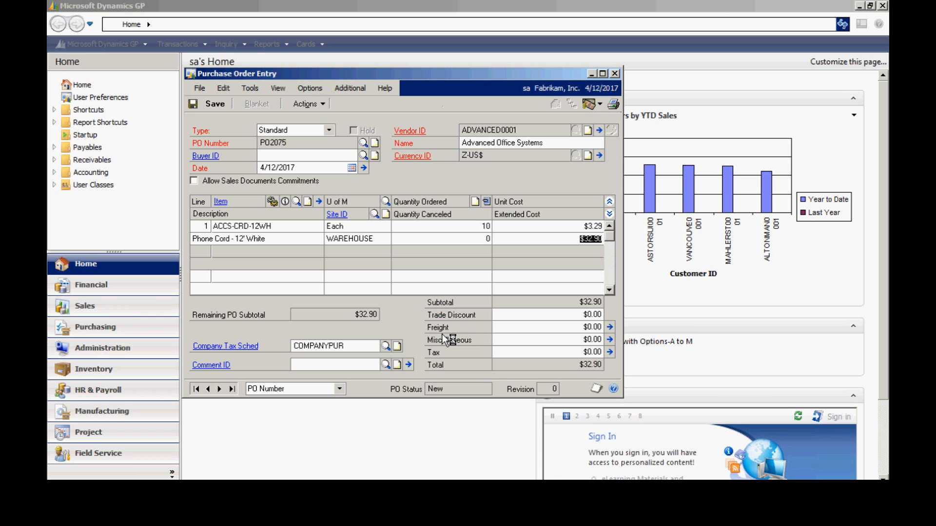
pyautogui.press('Tab')
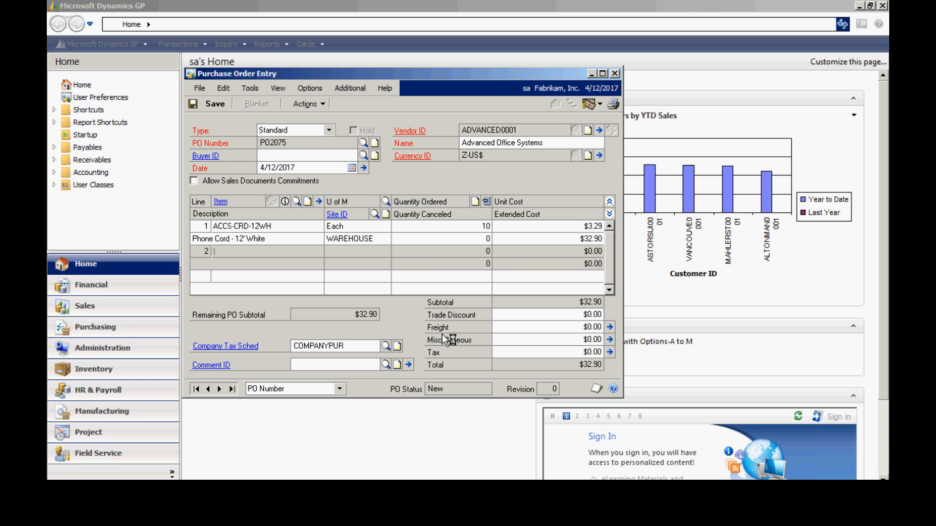
# - Look up item 3-A2990A and select it for the second purchase order line
pyautogui.click(297, 201)
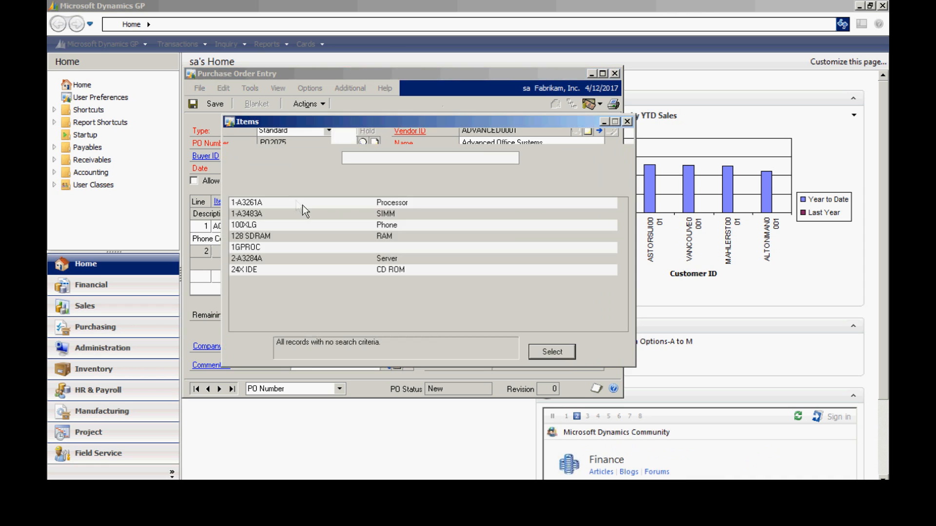
pyautogui.click(401, 326)
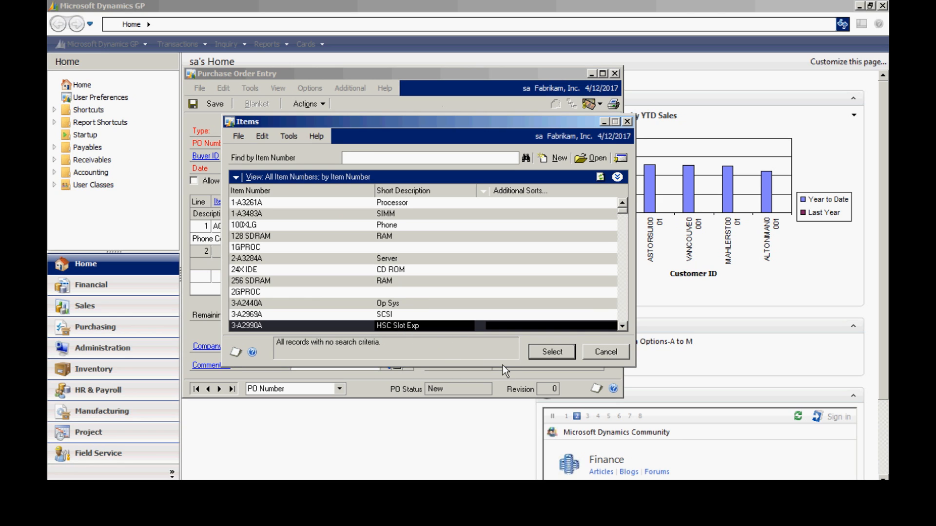
pyautogui.click(546, 354)
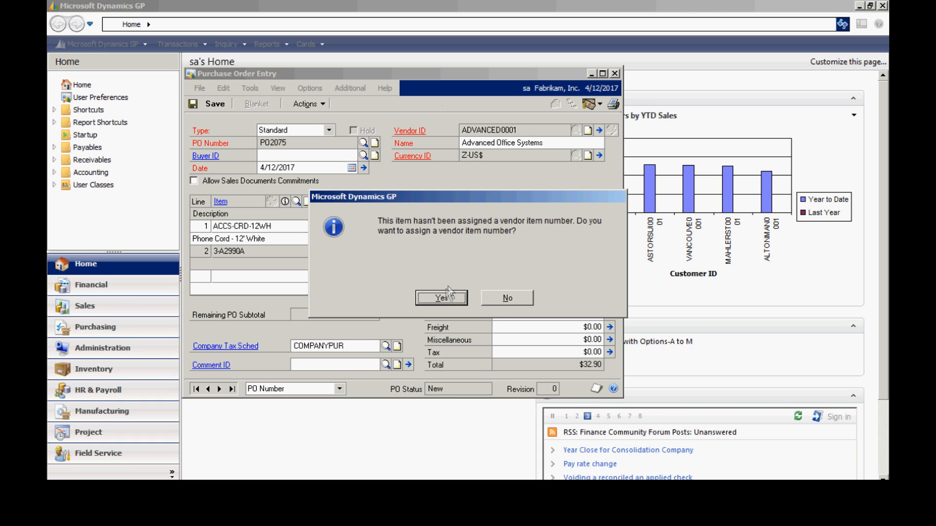
# - Assign 3-A2990A to Advanced Office Systems with the default vendor item number, save the record and close Item Vendors Maintenance
pyautogui.click(443, 298)
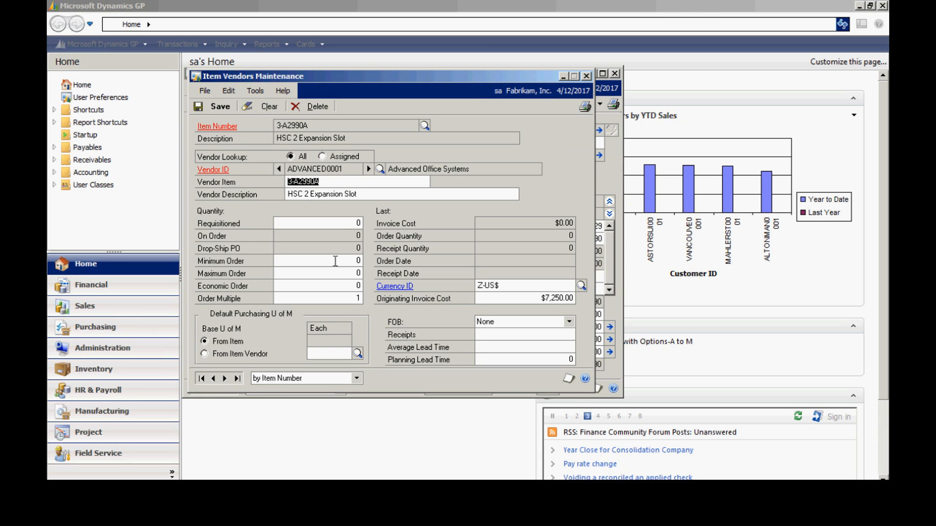
pyautogui.click(330, 183)
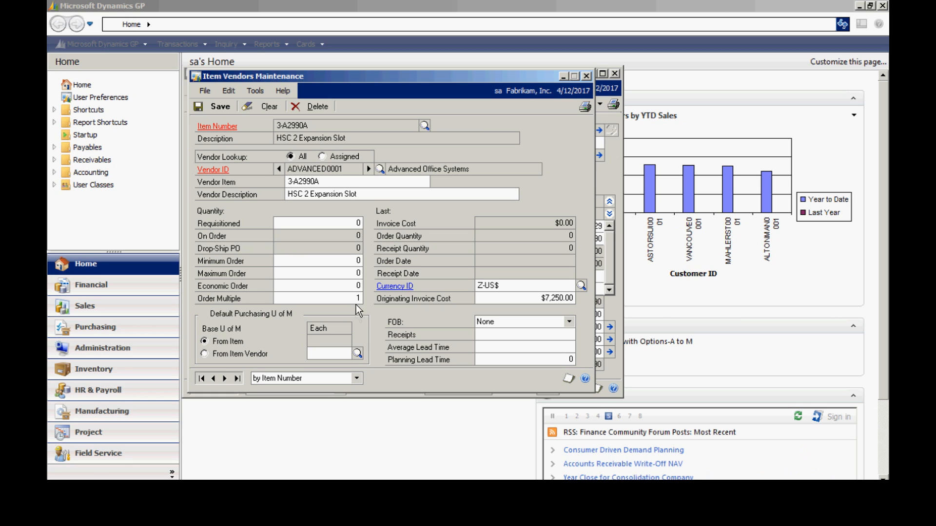
pyautogui.click(223, 108)
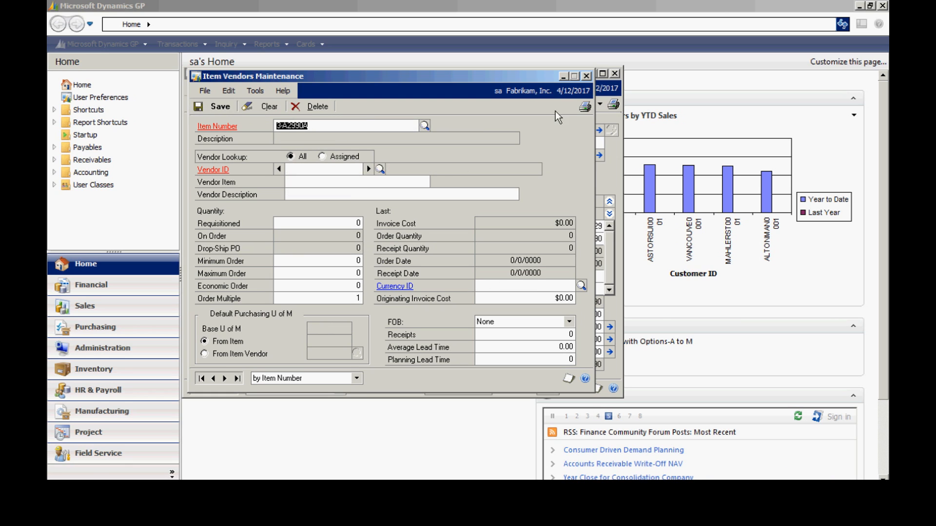
pyautogui.click(587, 77)
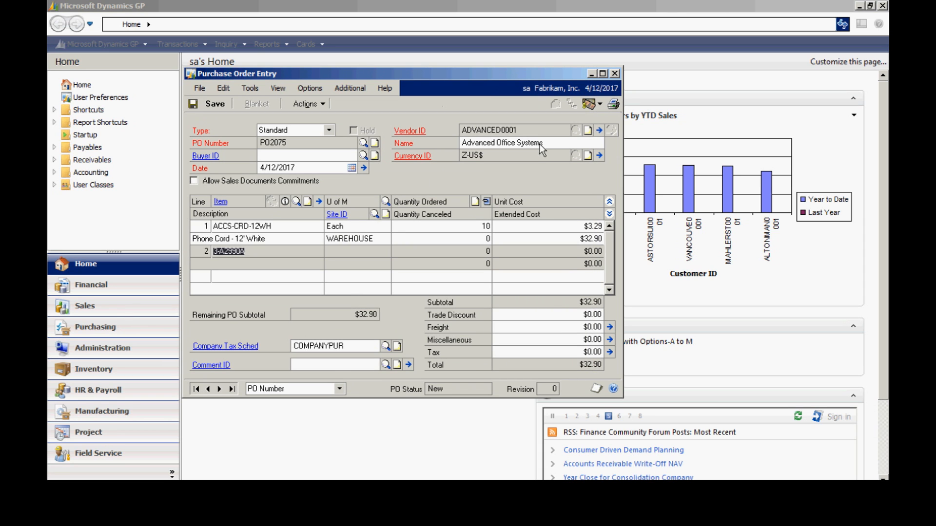
# - Complete the 3-A2990A line with unit of measure Each, quantity 1 and unit cost $200.00
pyautogui.press('Tab')
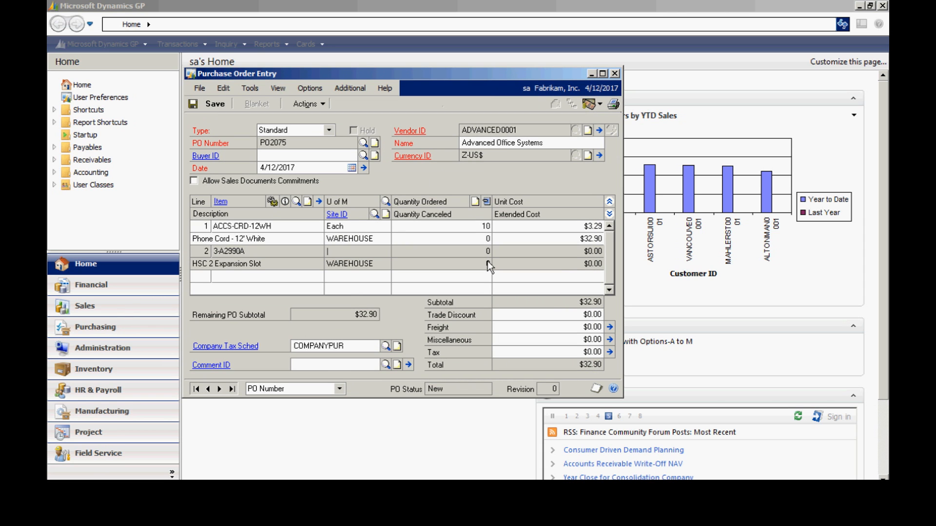
pyautogui.hotkey('ctrl', 'l')
pyautogui.press('Return')
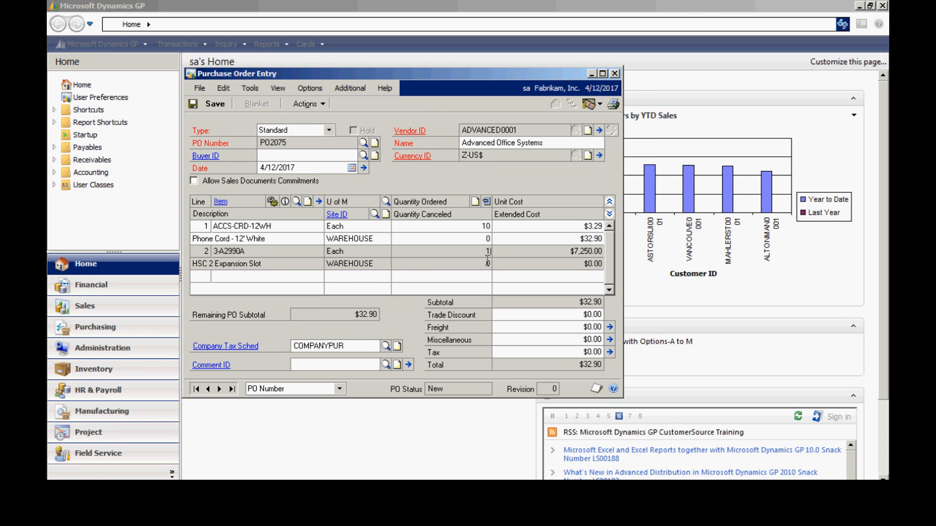
pyautogui.write('1')
pyautogui.press('Tab')
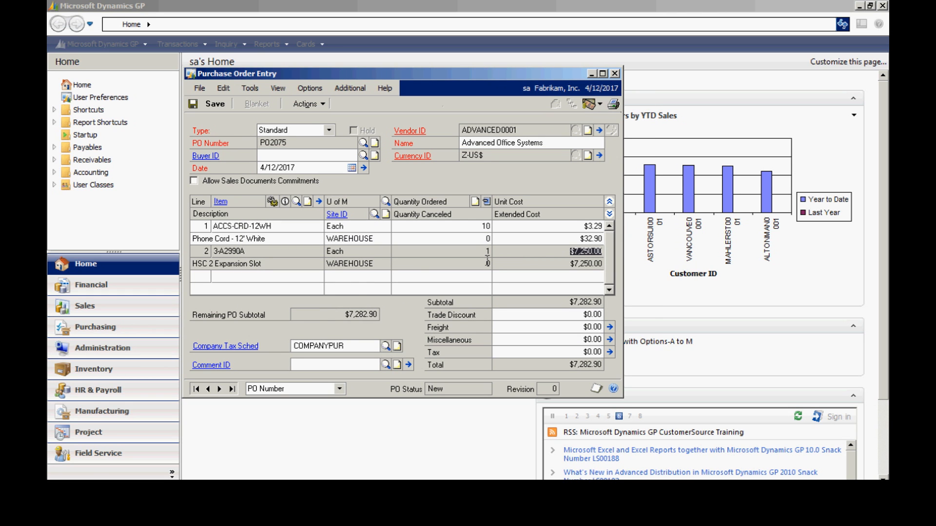
pyautogui.write('200')
pyautogui.press('Tab')
pyautogui.press('Tab')
pyautogui.press('Tab')
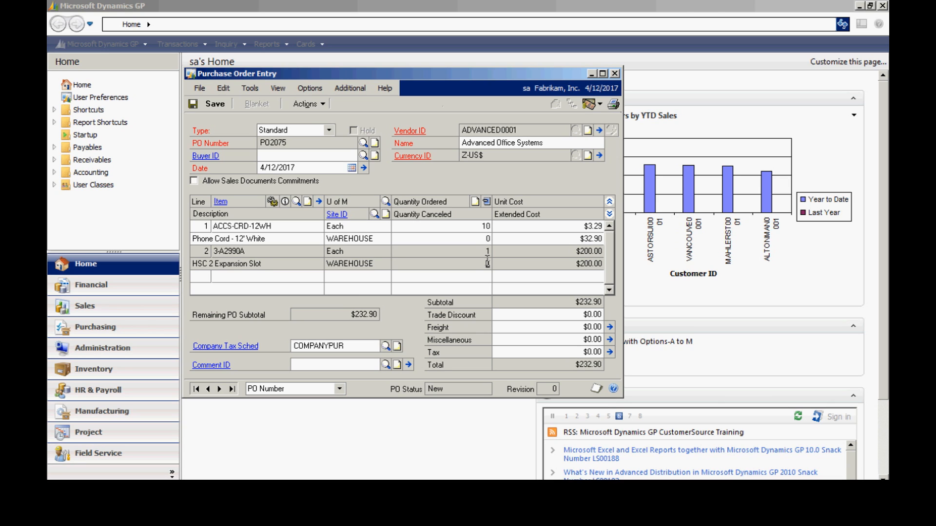
pyautogui.press('Tab')
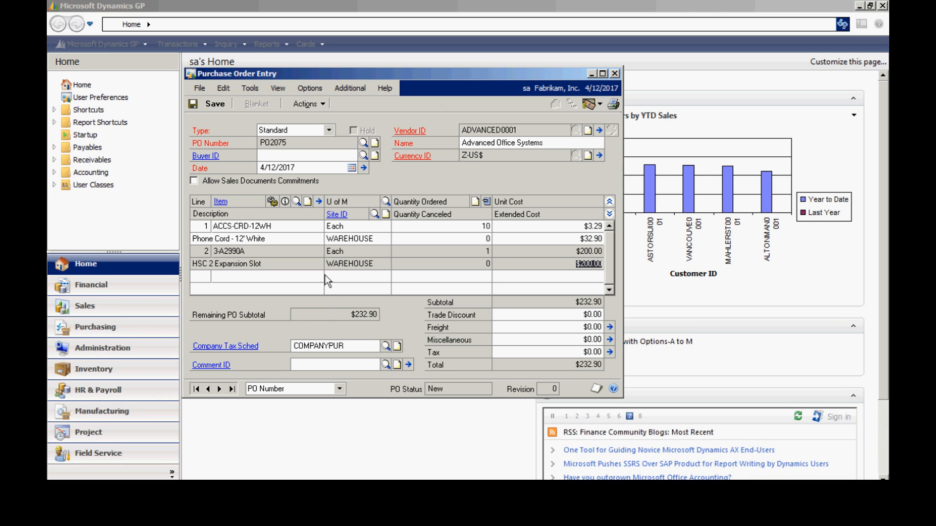
# - Open the item details of the ACCS-CRD-12WH line and review the actions available for the purchase order
pyautogui.click(300, 225)
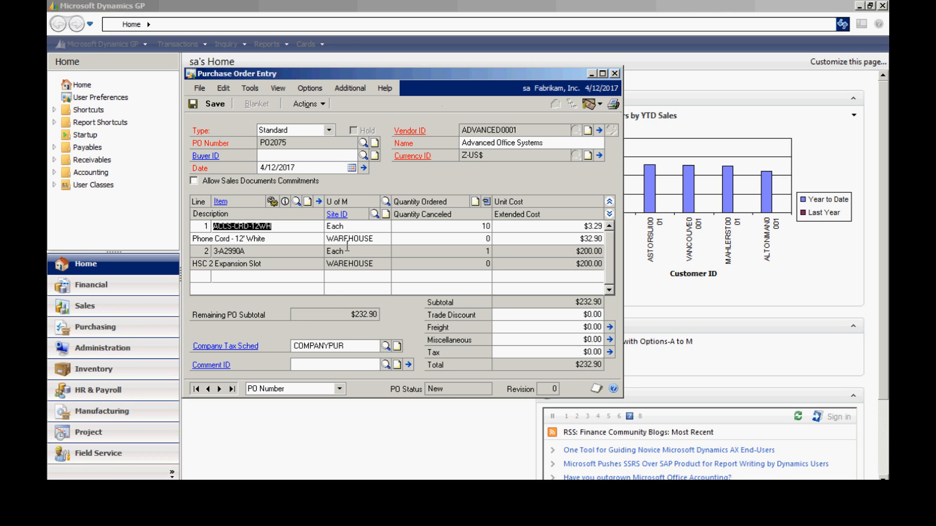
pyautogui.click(318, 202)
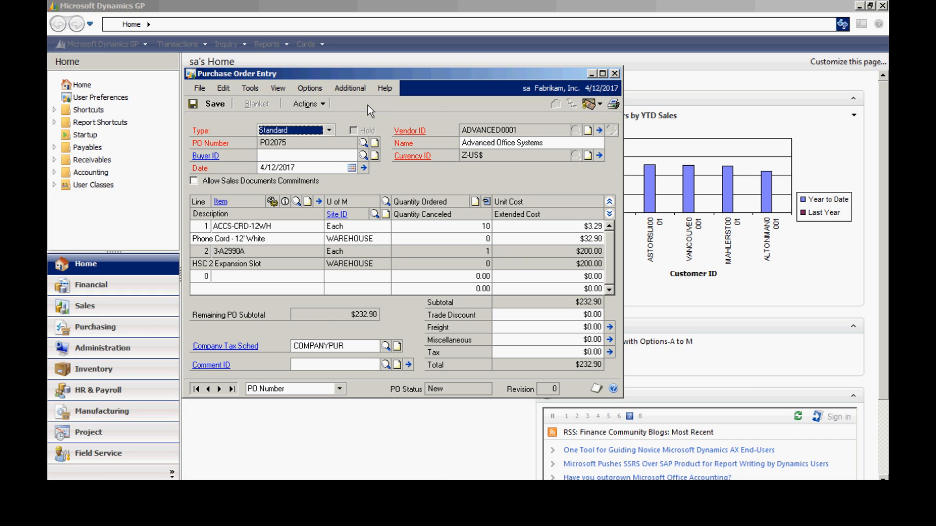
pyautogui.click(312, 104)
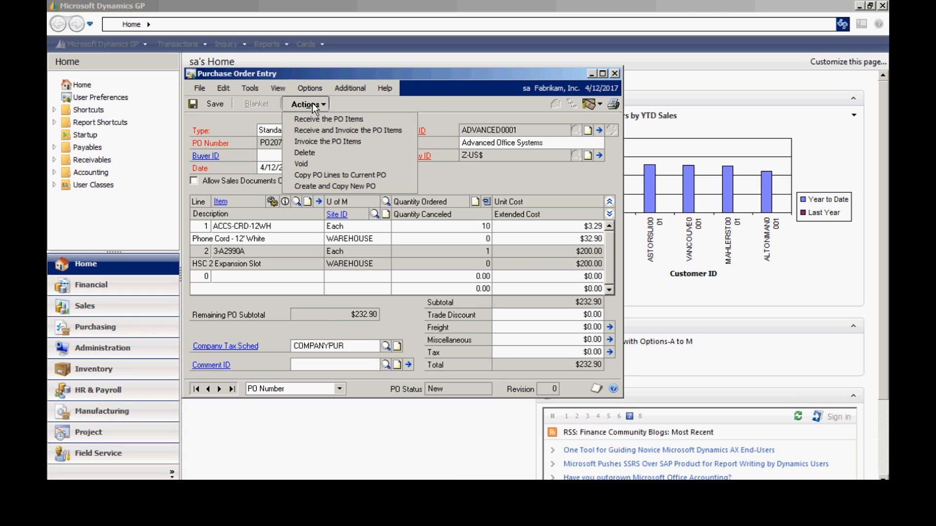
pyautogui.click(314, 141)
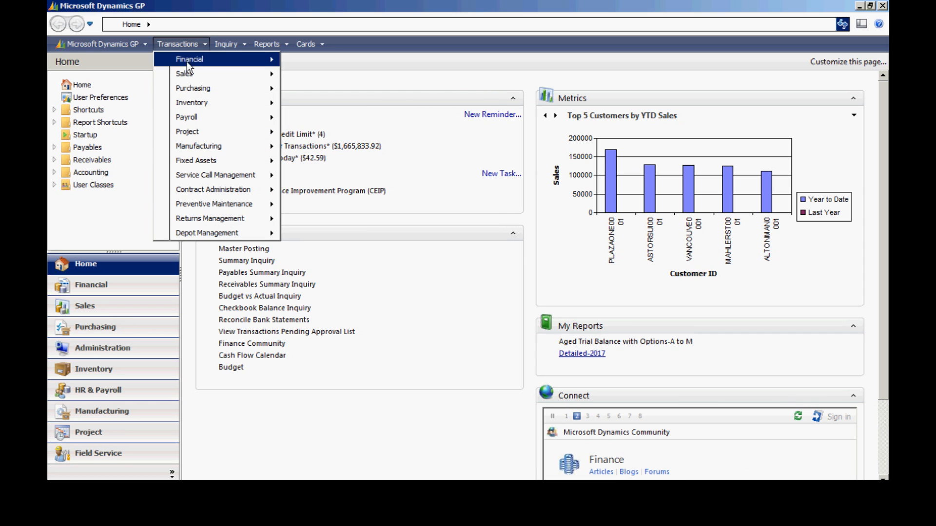
# - Start a Shipment receivings transaction with the default receipt number and date, and select Advanced Office Systems as its vendor
pyautogui.moveTo(204, 89)
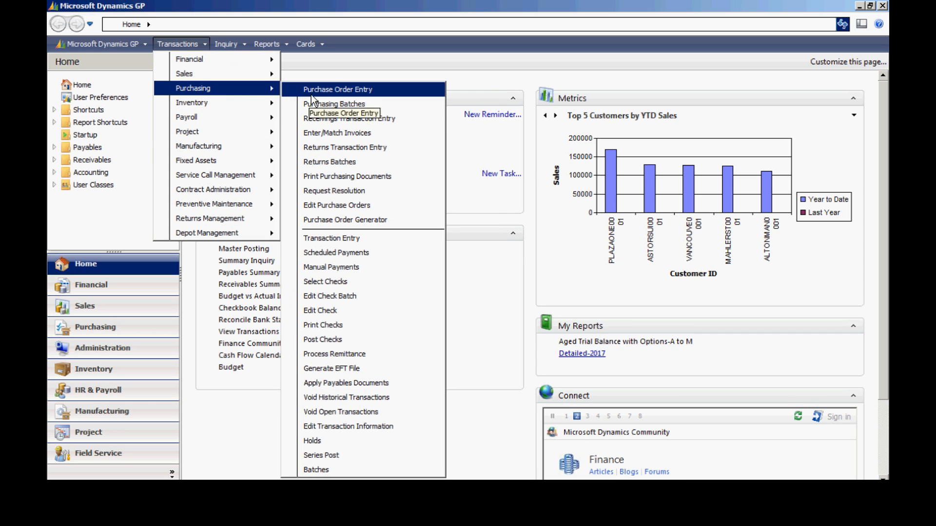
pyautogui.click(346, 120)
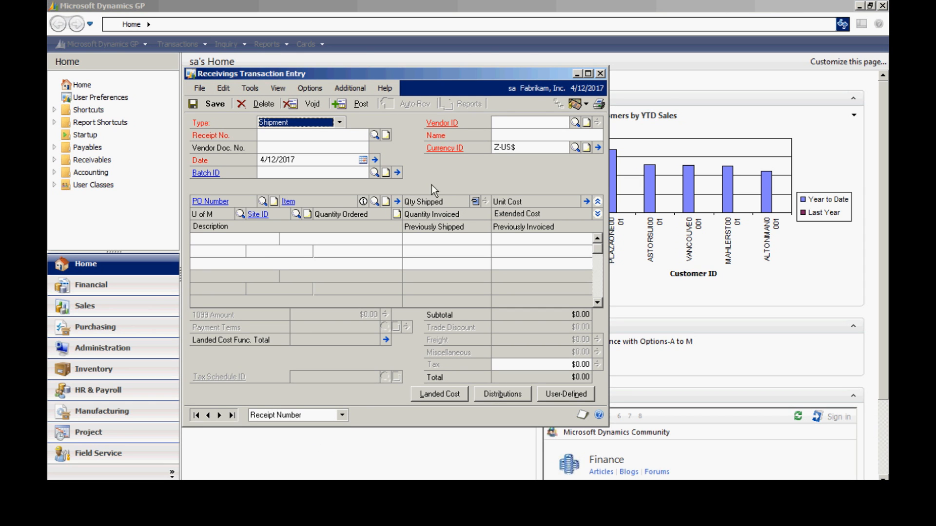
pyautogui.press('Tab')
pyautogui.press('Tab')
pyautogui.press('Tab')
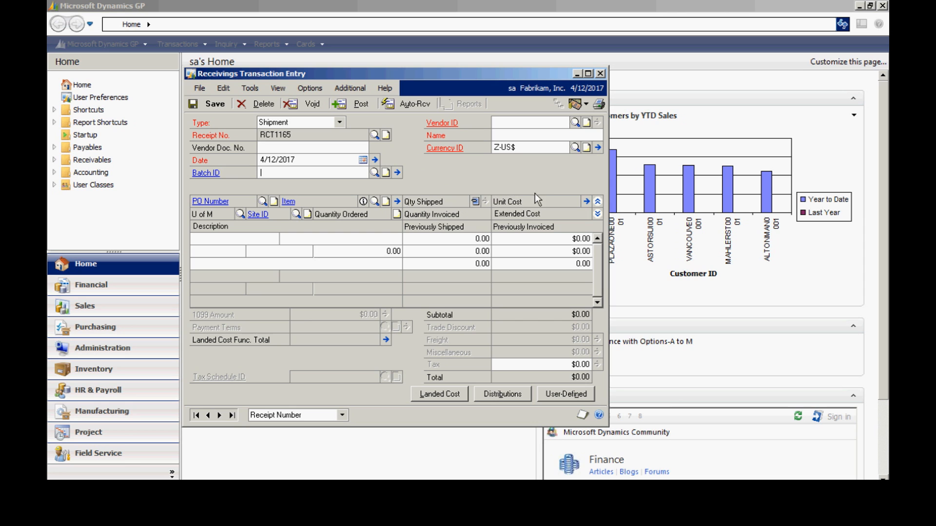
pyautogui.click(576, 122)
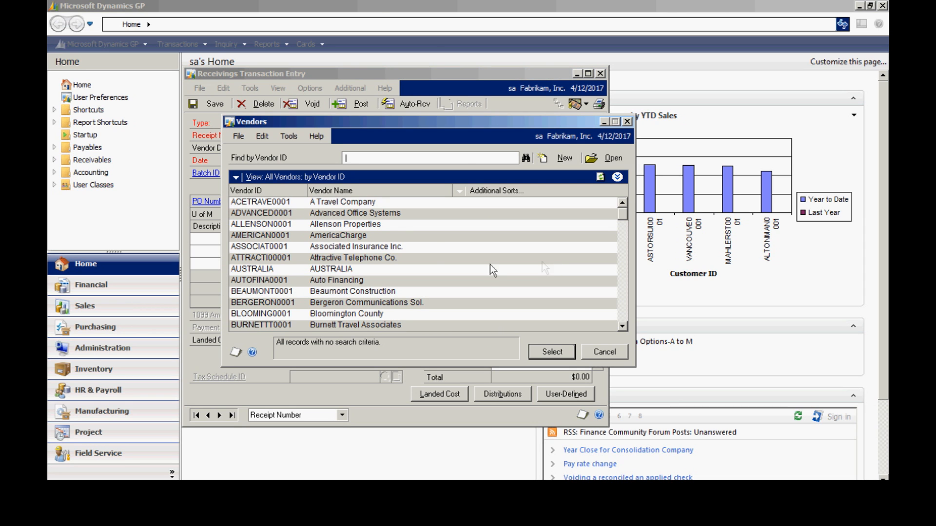
pyautogui.doubleClick(392, 213)
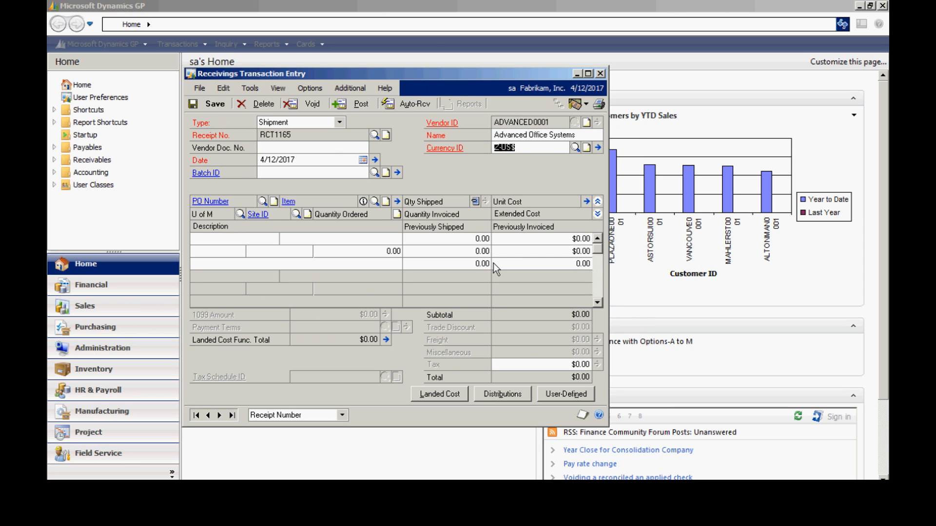
# - Auto-receive the ACCS-CRD-12WH and 3-A2990A purchase order lines, with a shipped quantity of 8 for ACCS-CRD-12WH
pyautogui.click(411, 104)
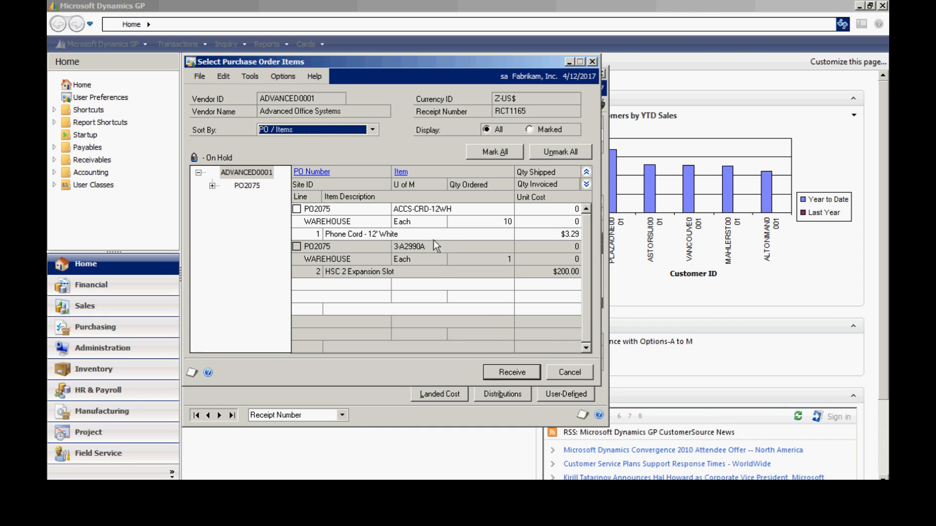
pyautogui.click(296, 209)
pyautogui.click(297, 247)
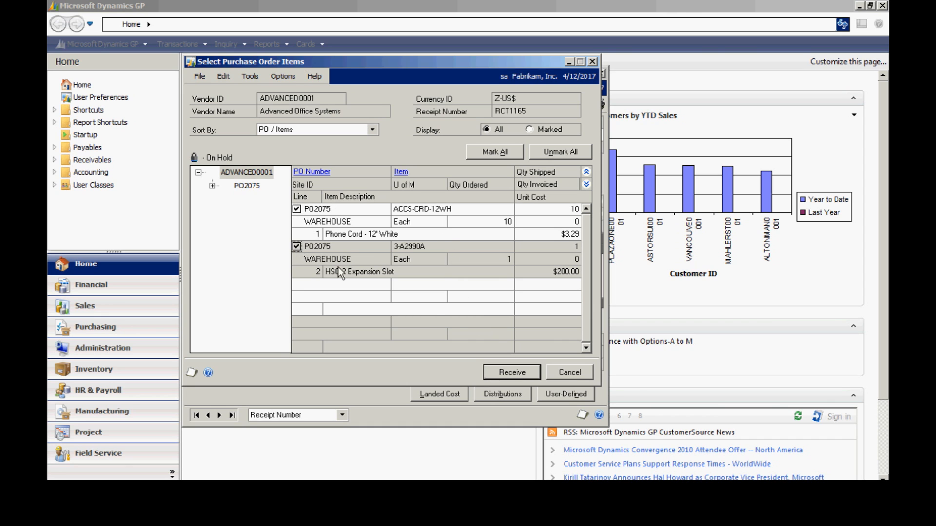
pyautogui.click(564, 209)
pyautogui.write('8')
pyautogui.press('Tab')
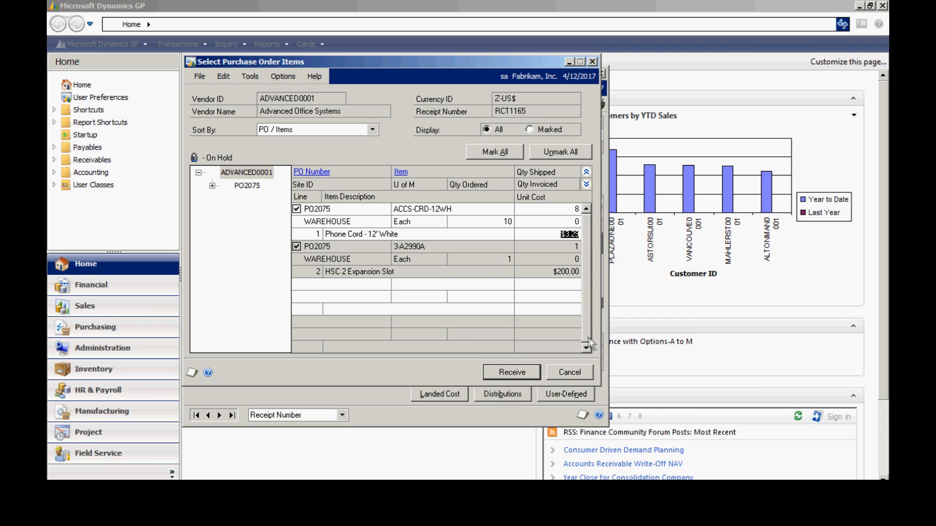
pyautogui.click(514, 372)
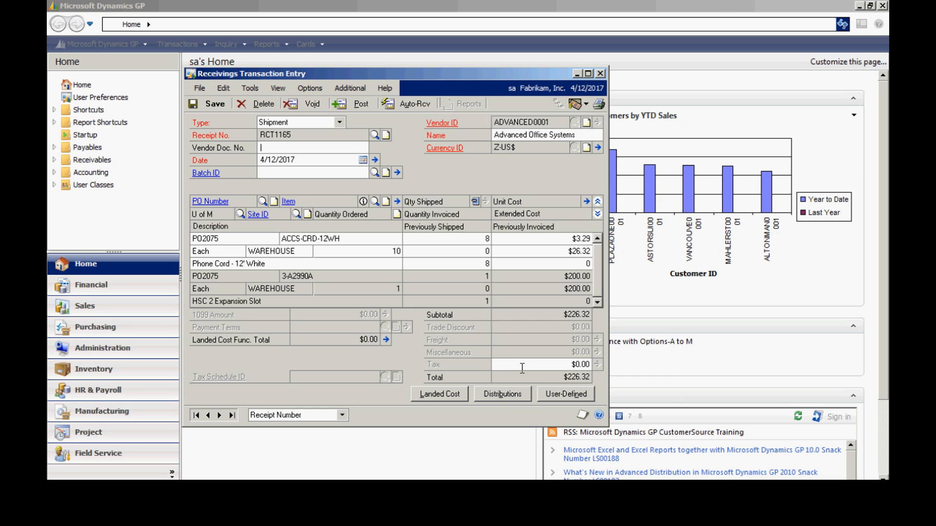
# - Post the shipment receipt, close Receivings Transaction Entry and cancel the posting journal output
pyautogui.click(361, 104)
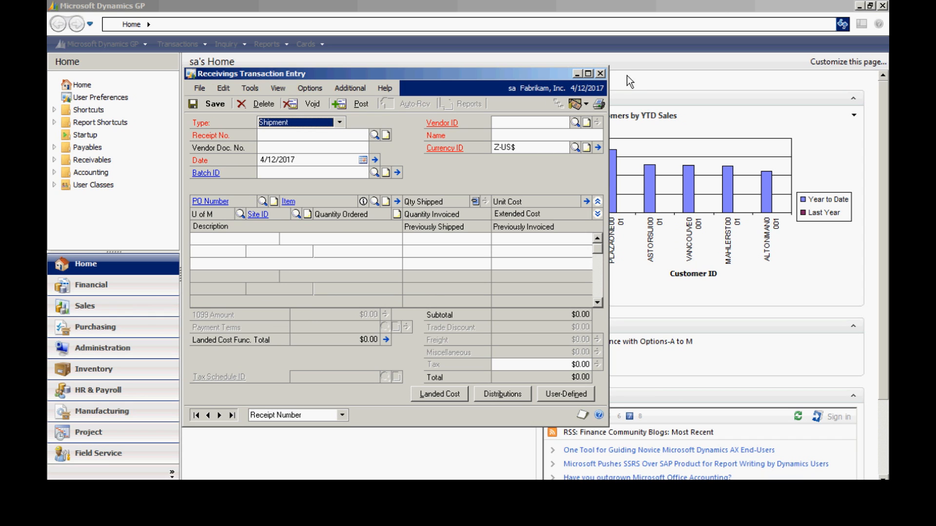
pyautogui.click(600, 73)
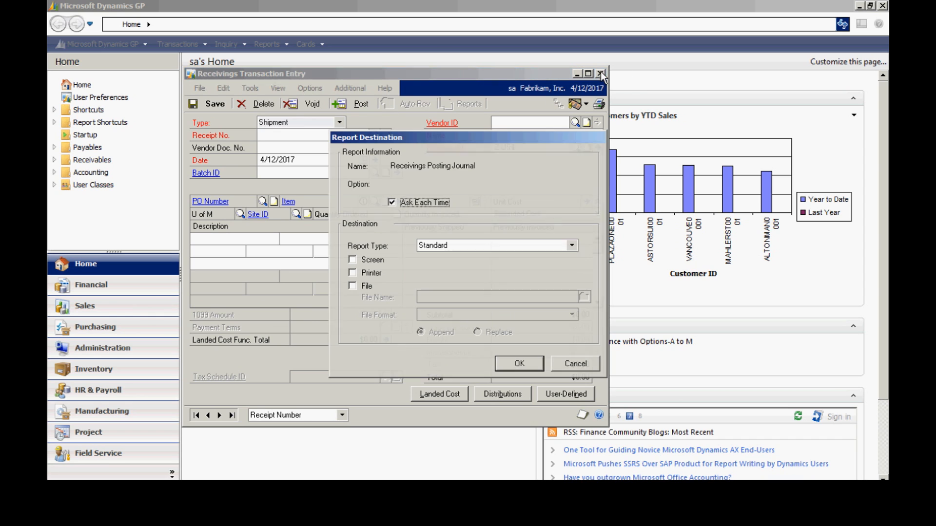
pyautogui.click(566, 360)
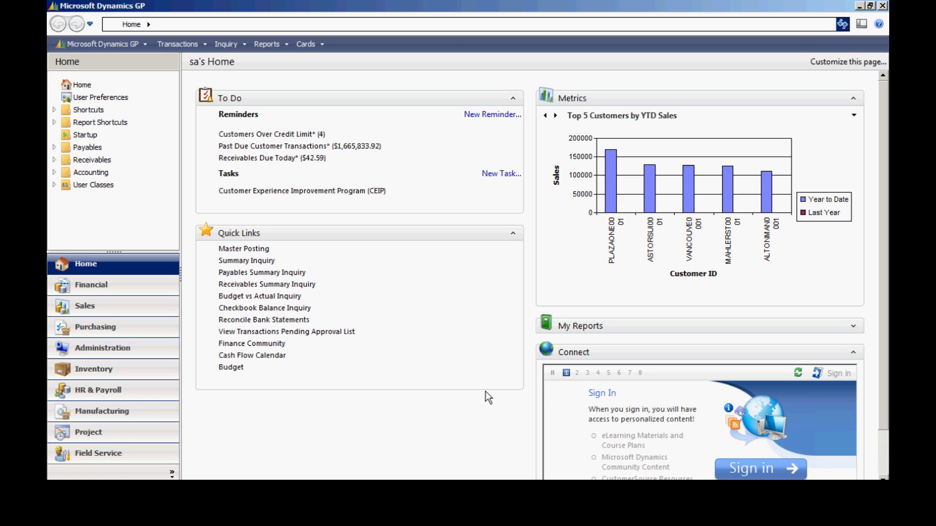
# - Start a purchasing invoice with the default receipt number and date, vendor document number 987999 and vendor Advanced Office Systems
pyautogui.click(185, 46)
pyautogui.moveTo(212, 91)
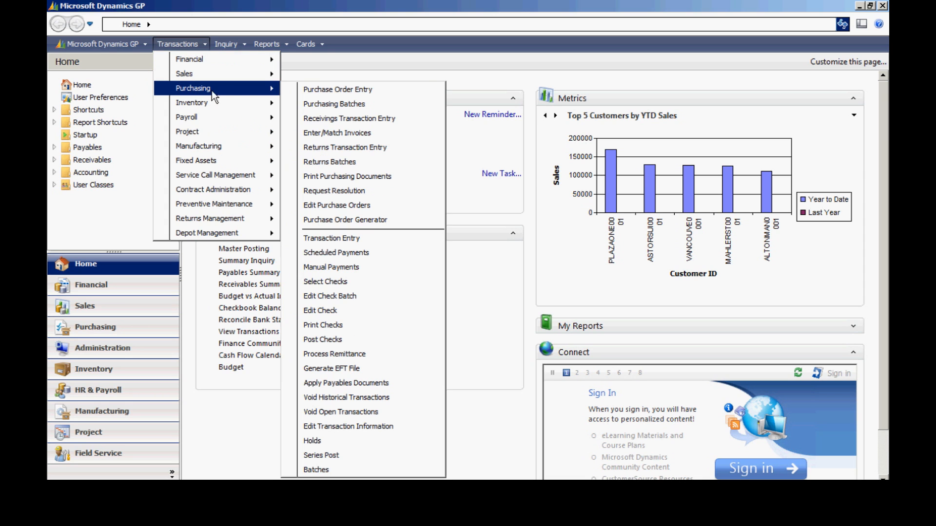
pyautogui.click(339, 132)
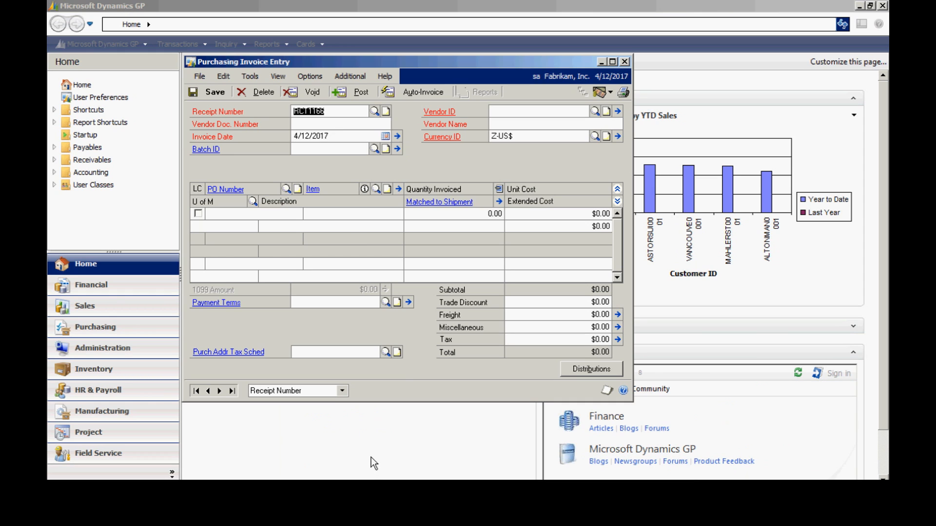
pyautogui.press('Tab')
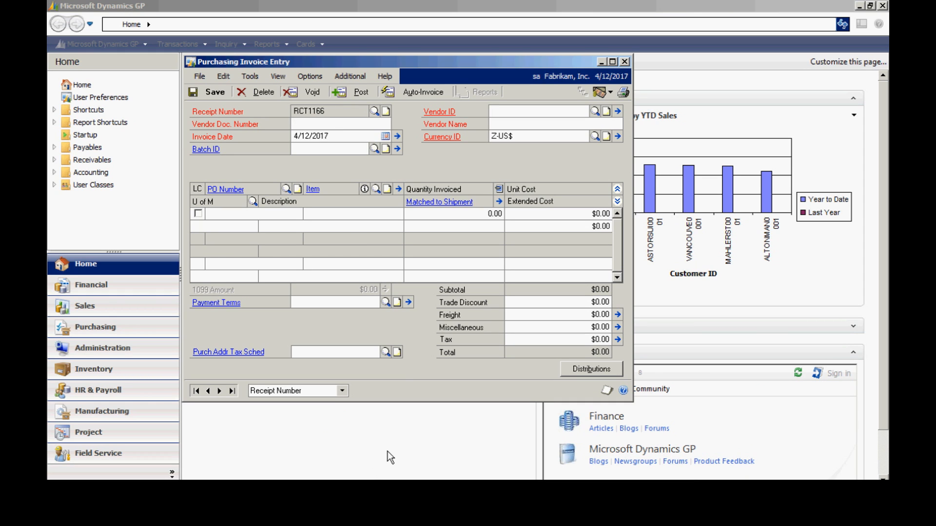
pyautogui.write('987999')
pyautogui.press('Tab')
pyautogui.press('Tab')
pyautogui.click(595, 115)
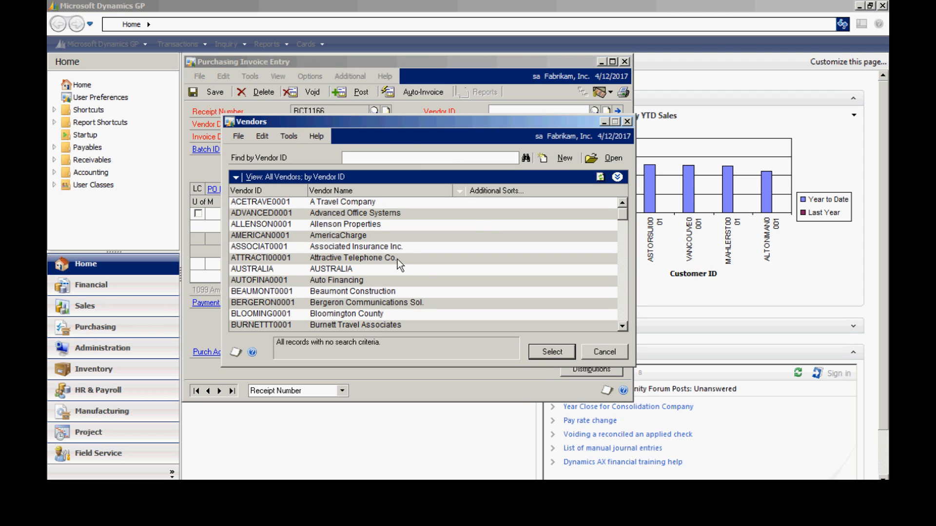
pyautogui.doubleClick(350, 214)
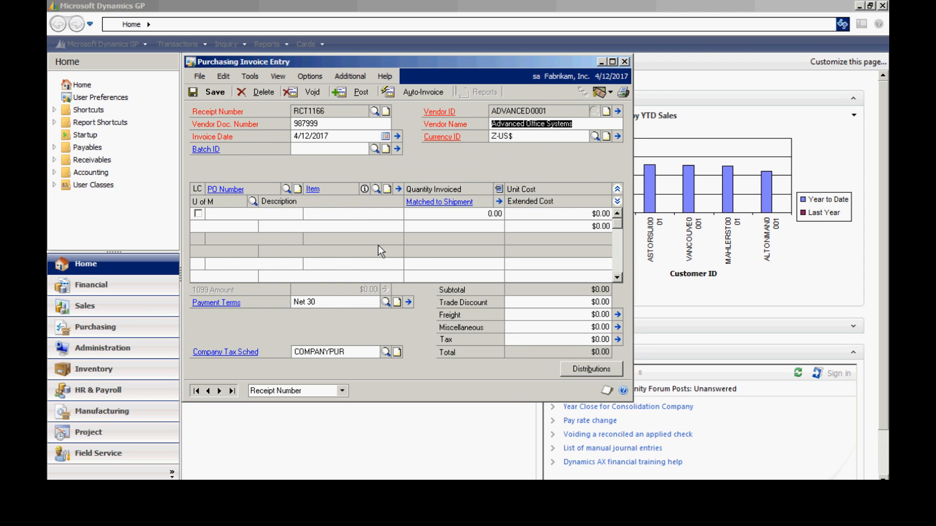
pyautogui.press('Tab')
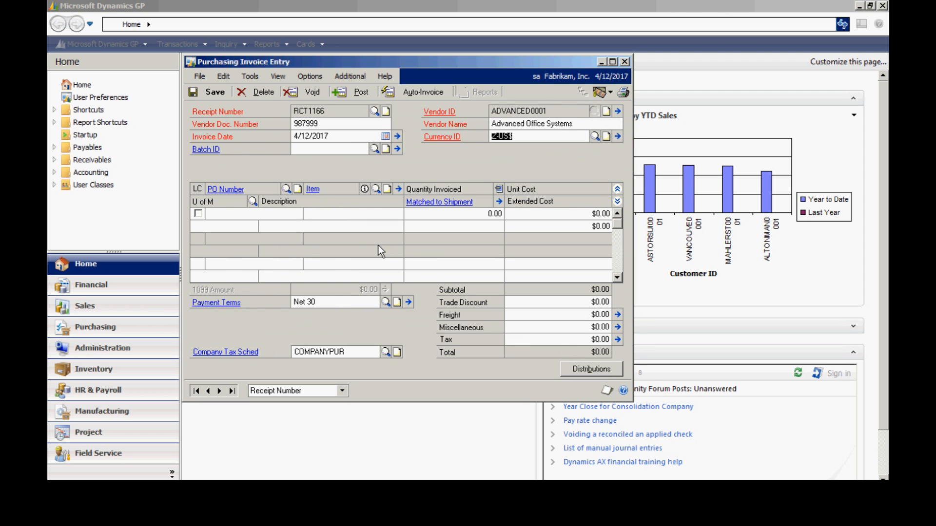
# - Auto-invoice the ACCS-CRD-12WH and 3-A2990A purchase order lines, with an invoiced quantity of 5 for ACCS-CRD-12WH
pyautogui.click(425, 92)
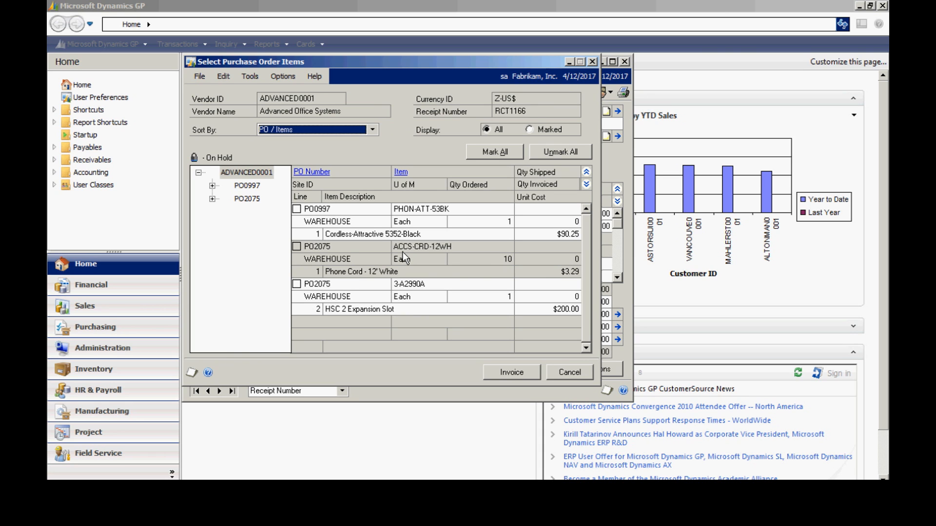
pyautogui.click(297, 246)
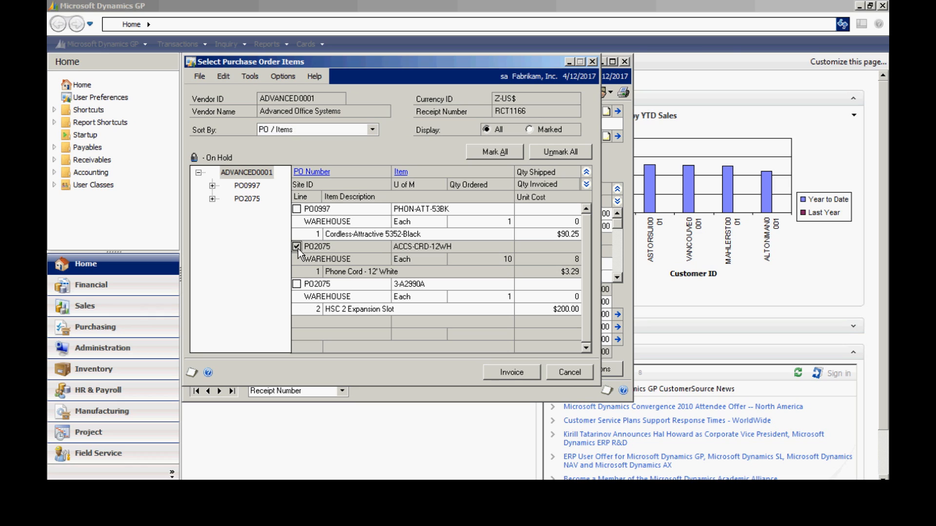
pyautogui.click(296, 284)
pyautogui.click(569, 259)
pyautogui.write('5')
pyautogui.press('Tab')
pyautogui.click(514, 371)
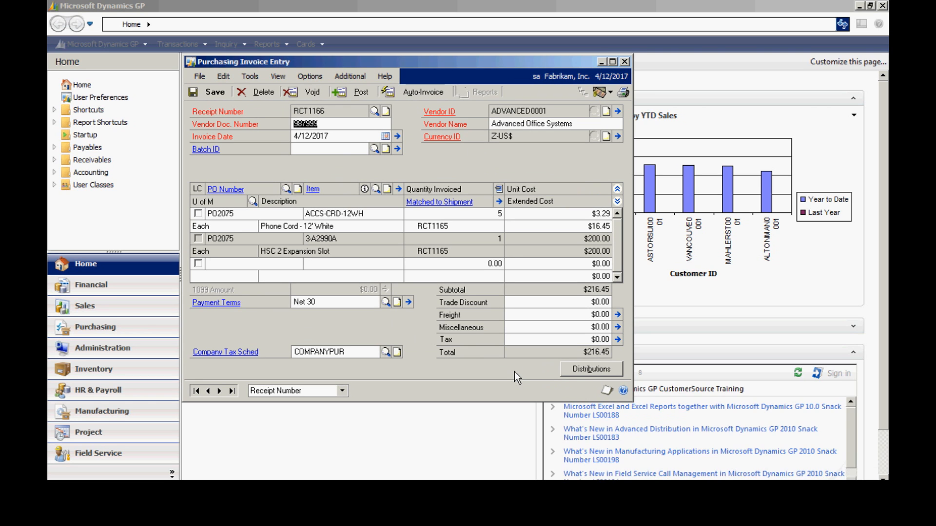
# - Set the invoice unit cost of ACCS-CRD-12WH to $3.00, accepting the difference from the shipment cost, and post the invoice
pyautogui.click(591, 214)
pyautogui.write('3')
pyautogui.press('Tab')
pyautogui.press('Tab')
pyautogui.press('Tab')
pyautogui.press('Tab')
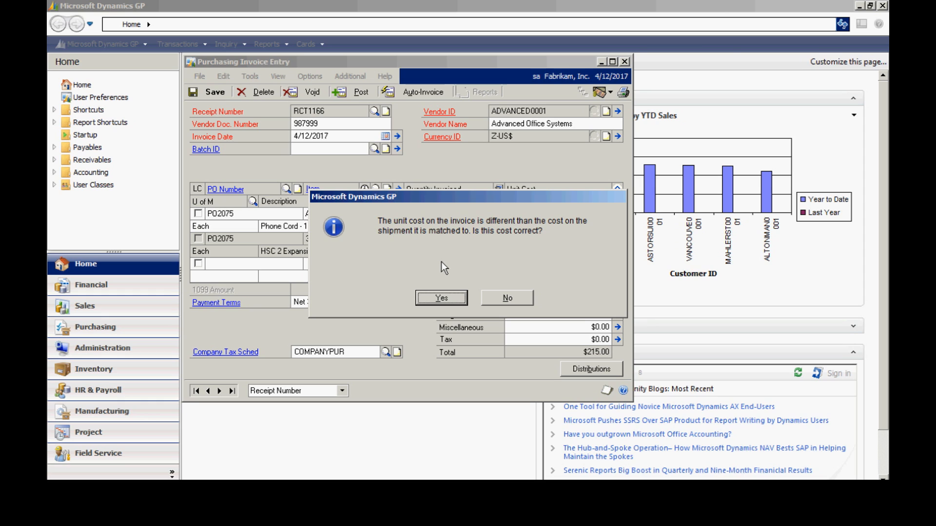
pyautogui.click(439, 297)
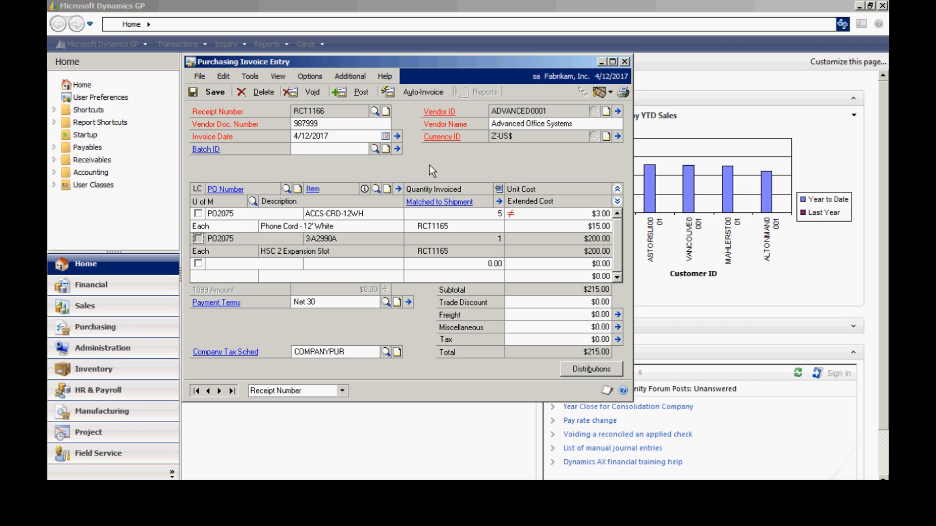
pyautogui.click(352, 93)
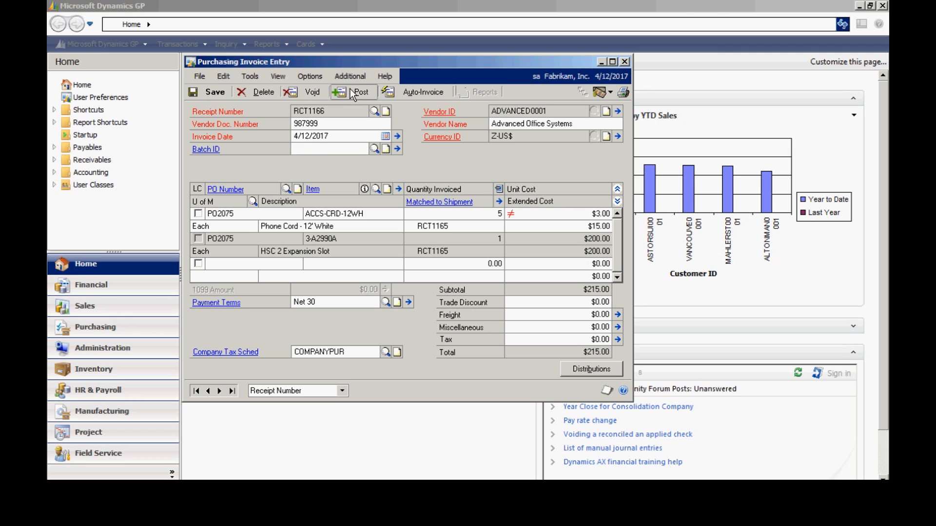